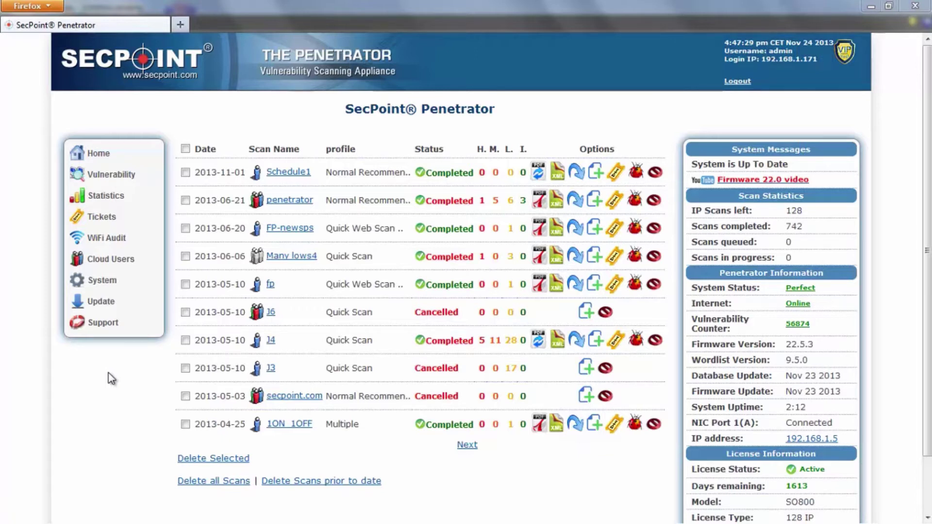
Step: Open the ticket management overview covering all scanned IPs
mouse_move(99, 223)
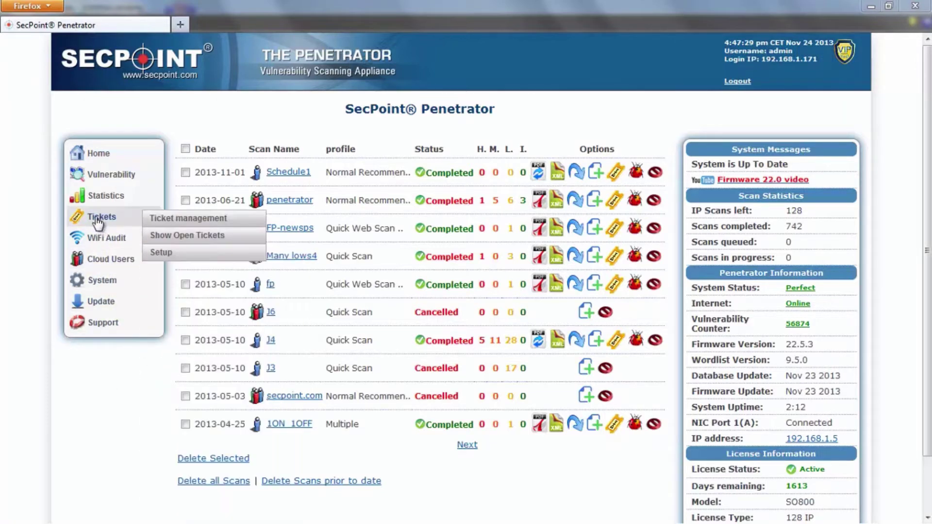
mouse_move(538, 227)
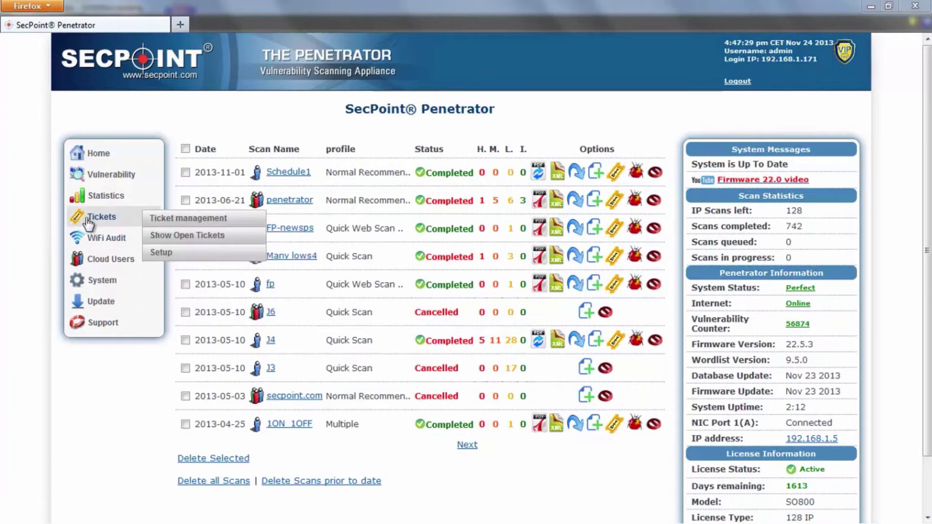
left_click(167, 220)
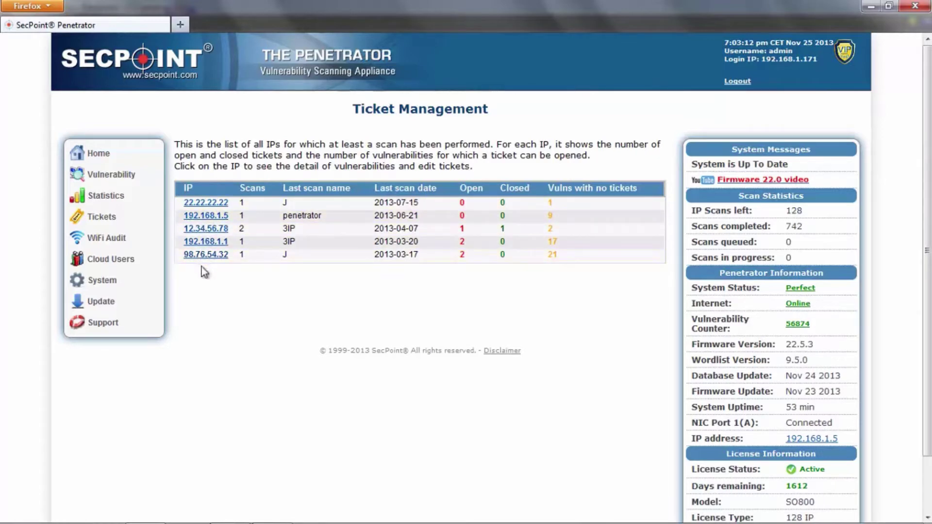
Step: From the home scan list, open the tickets of the 2013-04-07 3IP scan and show the ticket status for IP 192.168.1.1
left_click(94, 154)
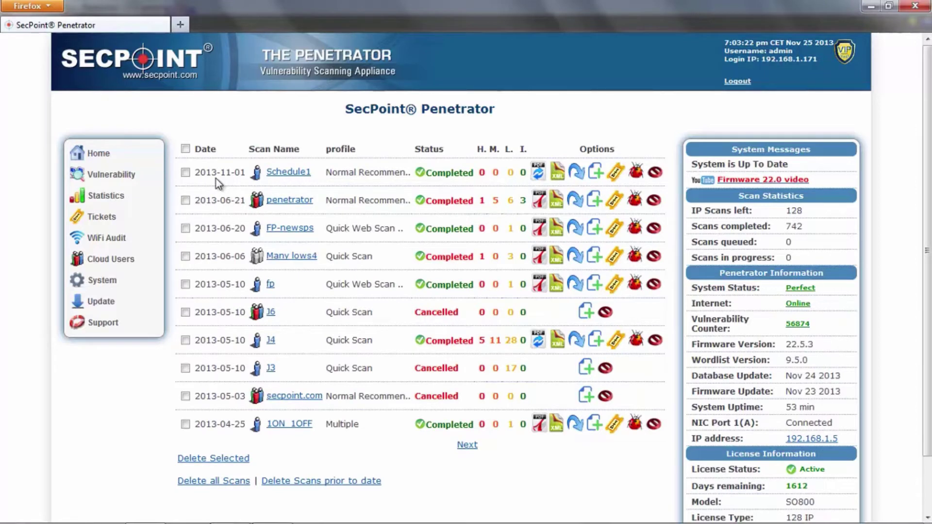
left_click(459, 447)
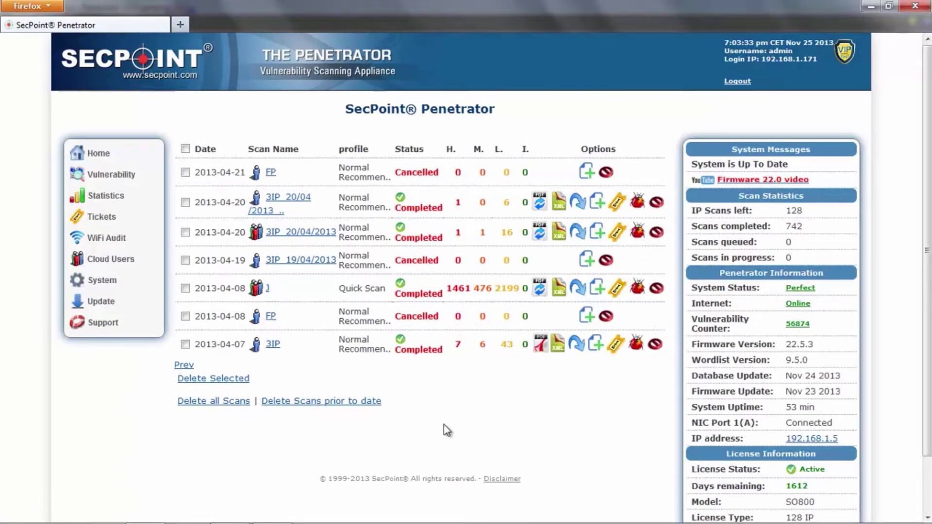
left_click(614, 348)
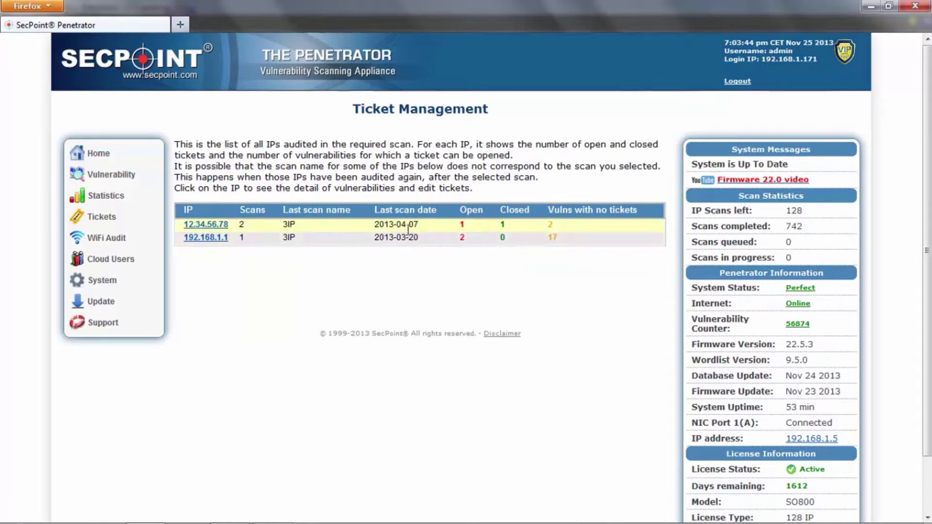
left_click(217, 239)
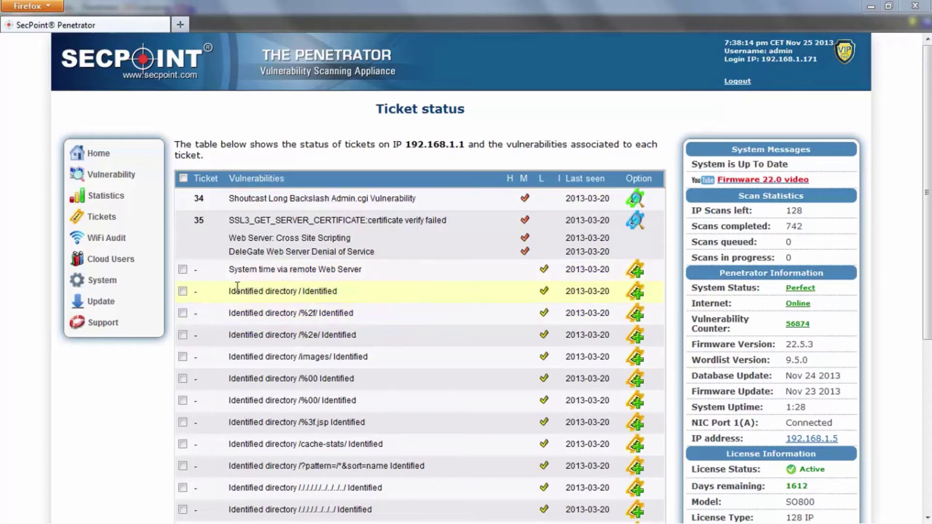
Step: Create one ticket for the six "Identified directory" vulnerabilities /, /%2f/, /%2e/, /images/, /%00 and /%00/
left_click(182, 291)
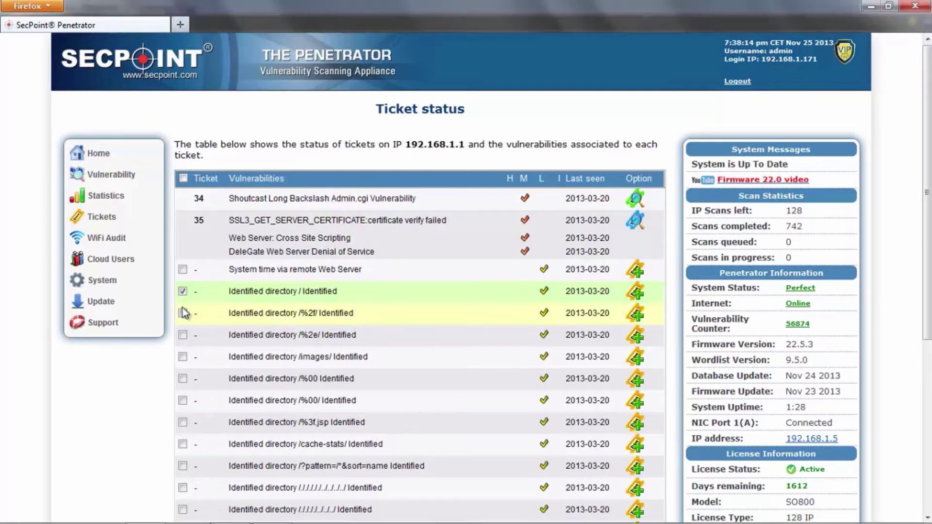
left_click(183, 313)
left_click(183, 335)
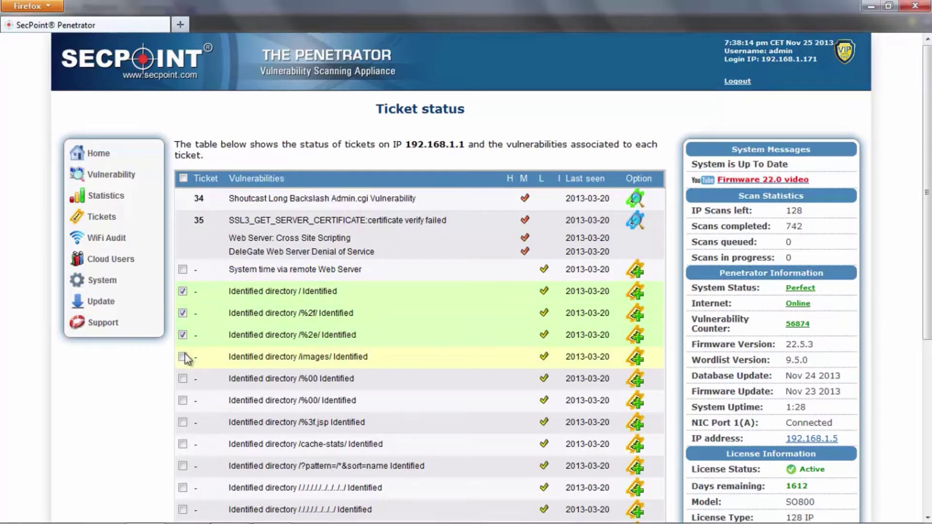
left_click(184, 358)
left_click(183, 379)
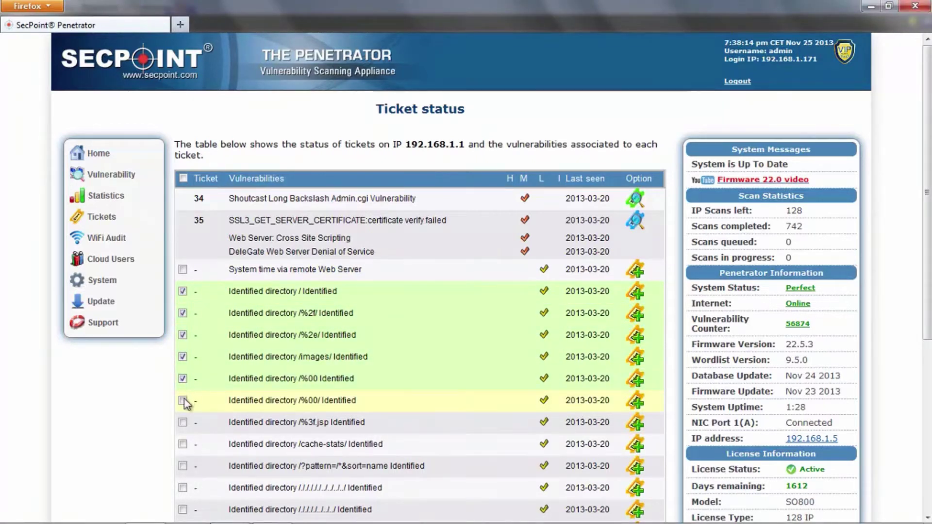
left_click(183, 401)
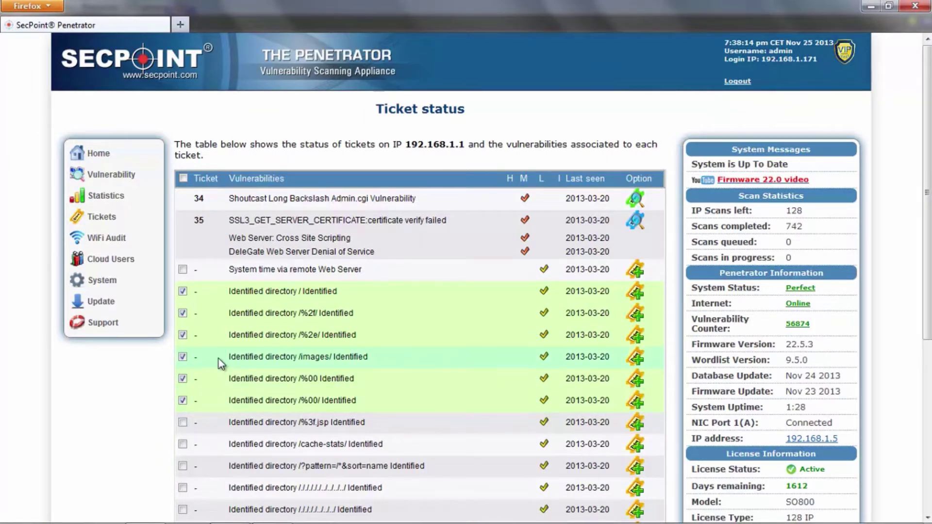
scroll(220, 361, "down", 5)
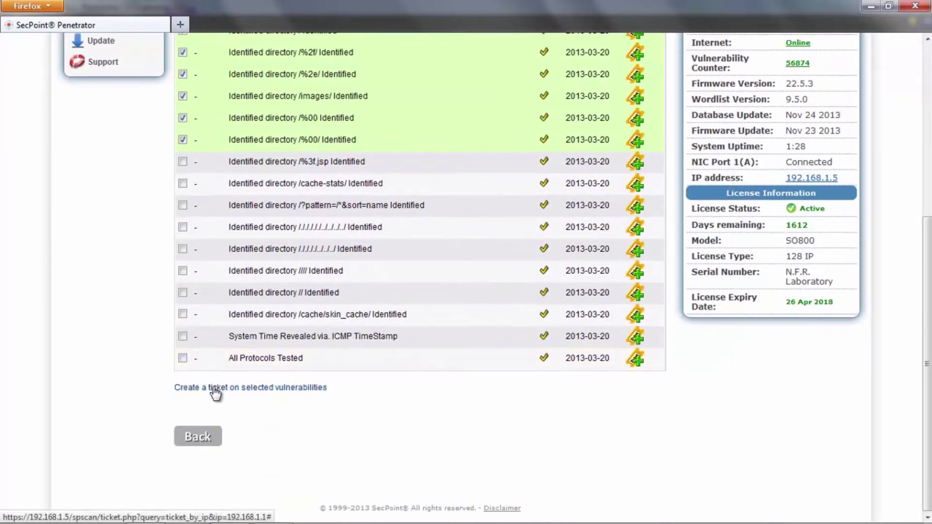
left_click(214, 388)
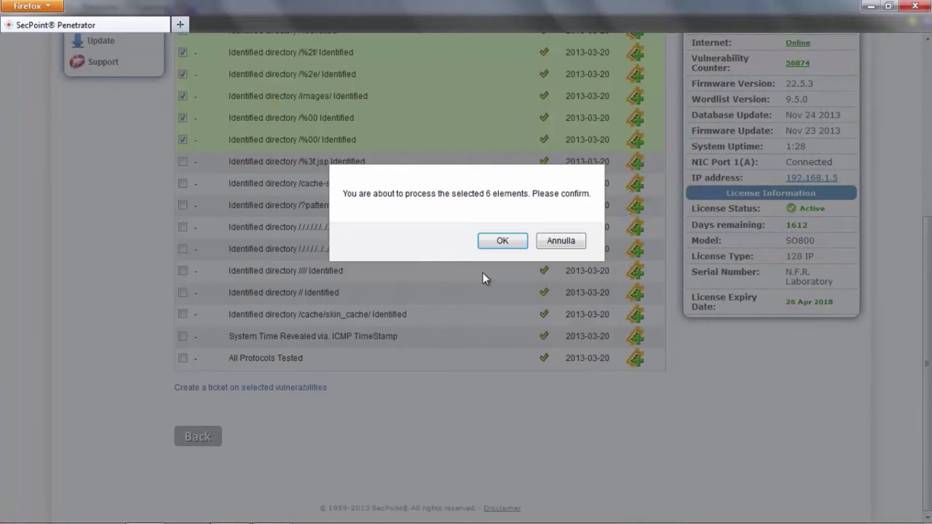
left_click(502, 241)
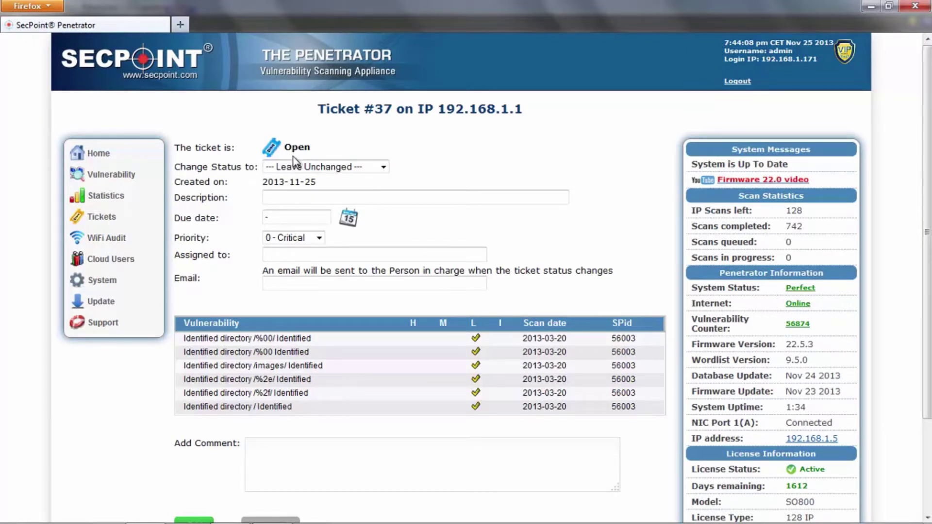
Step: Set the new ticket's due date to 2013-11-29 and its priority to 2 - Medium
left_click(295, 197)
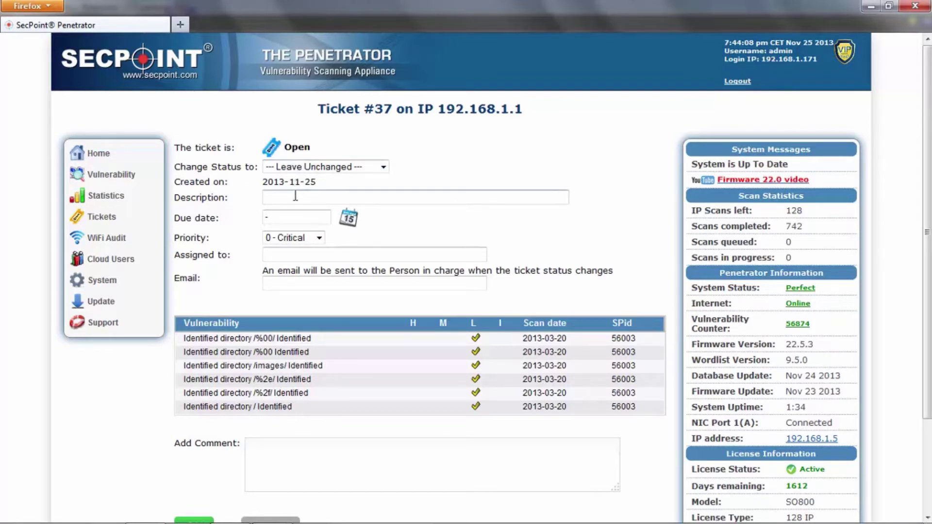
left_click(348, 217)
left_click(297, 340)
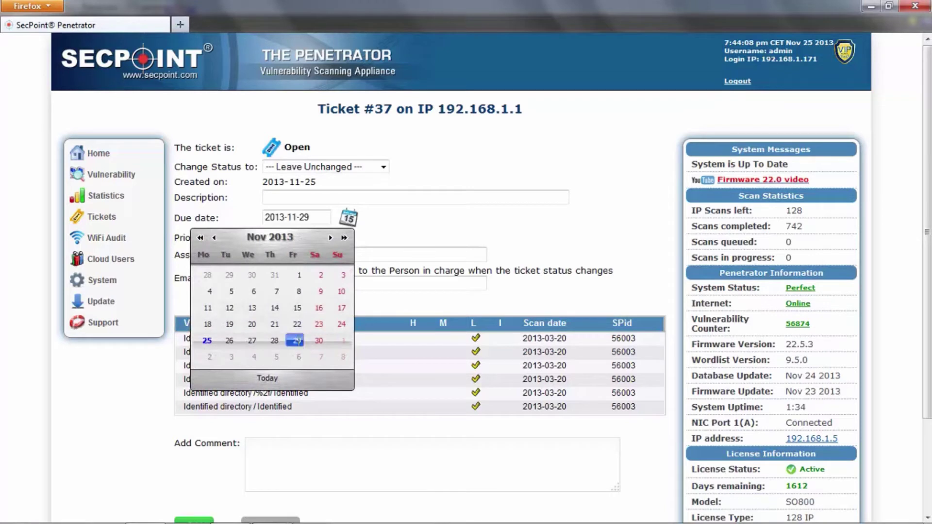
left_click(297, 237)
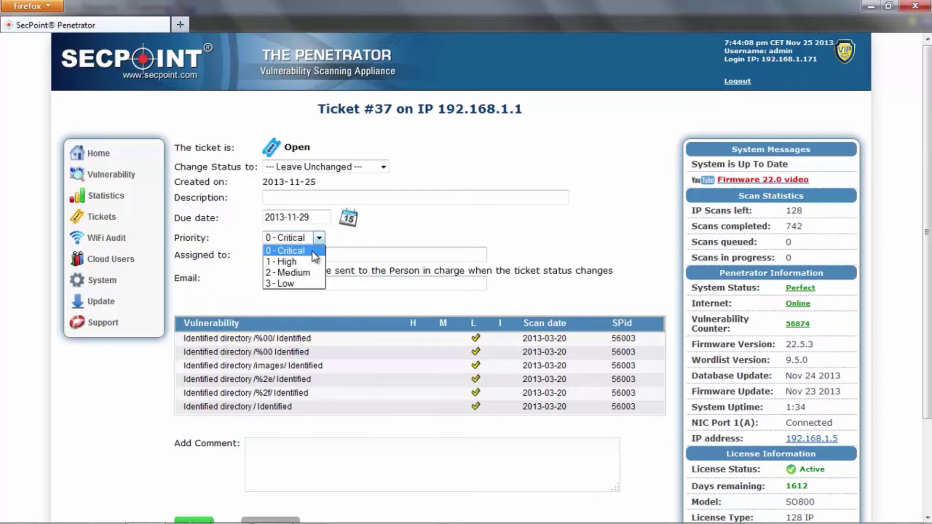
left_click(290, 269)
Step: Assign the ticket to the person in charge and fill in that person's e-mail address
left_click(291, 255)
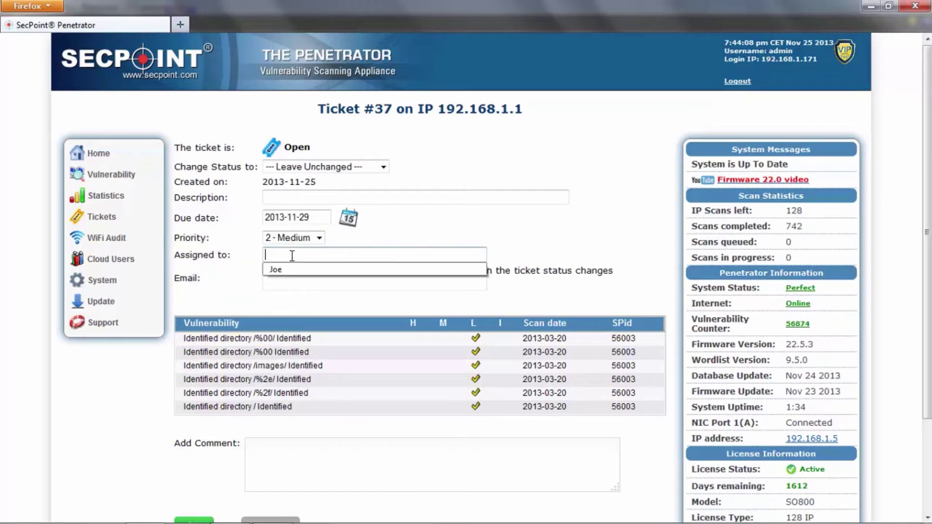
left_click(286, 270)
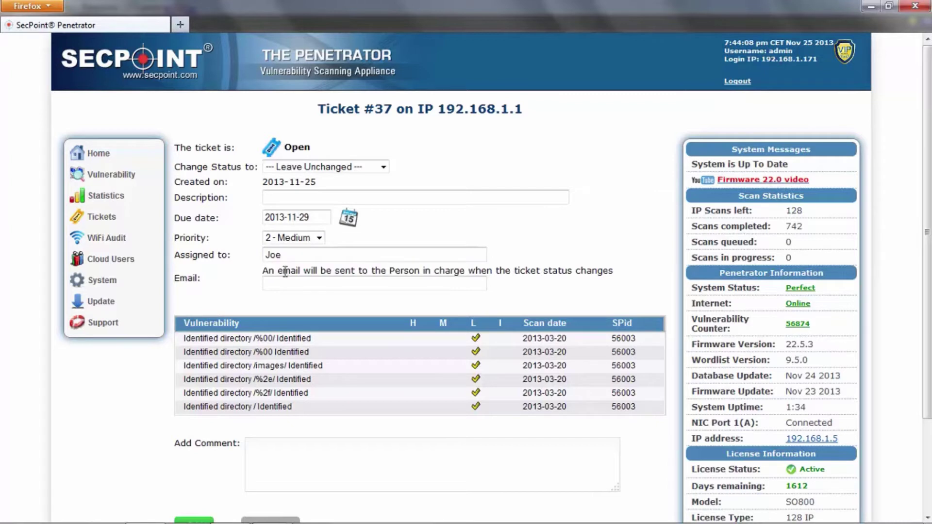
left_click(287, 283)
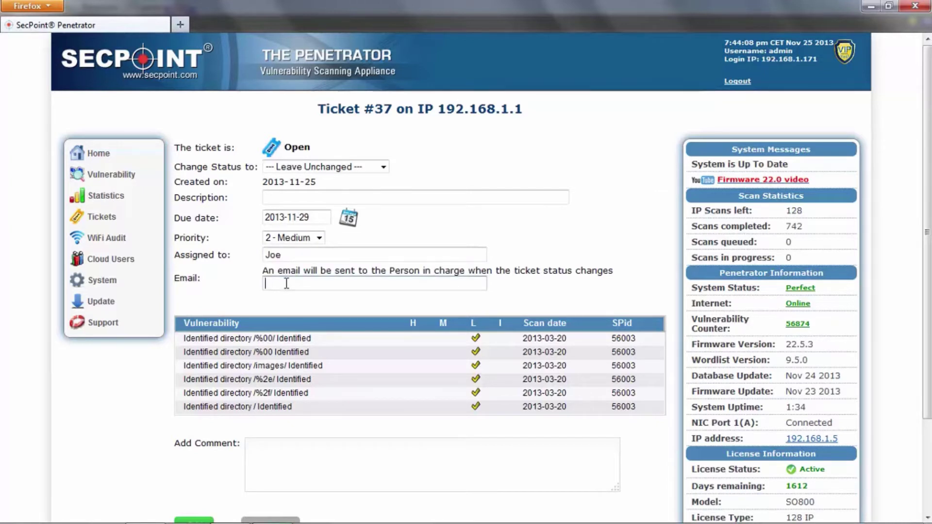
type("j")
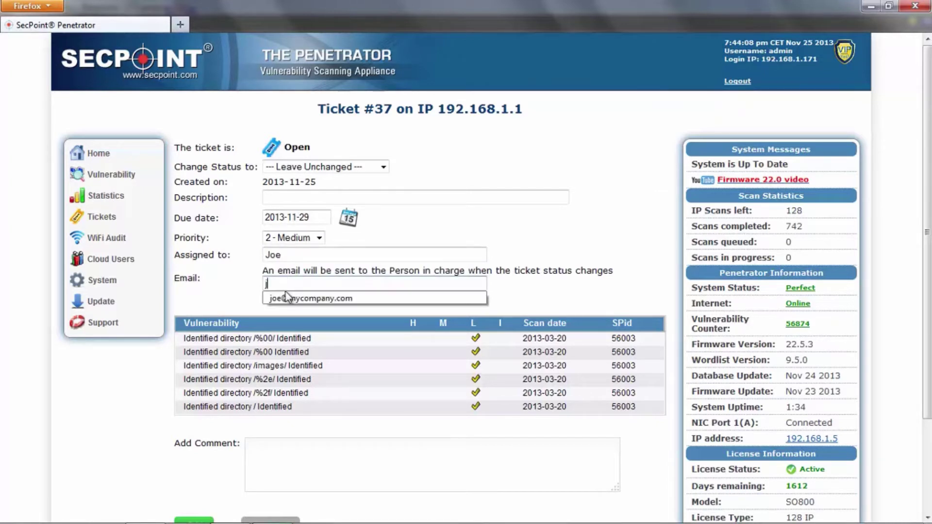
left_click(290, 297)
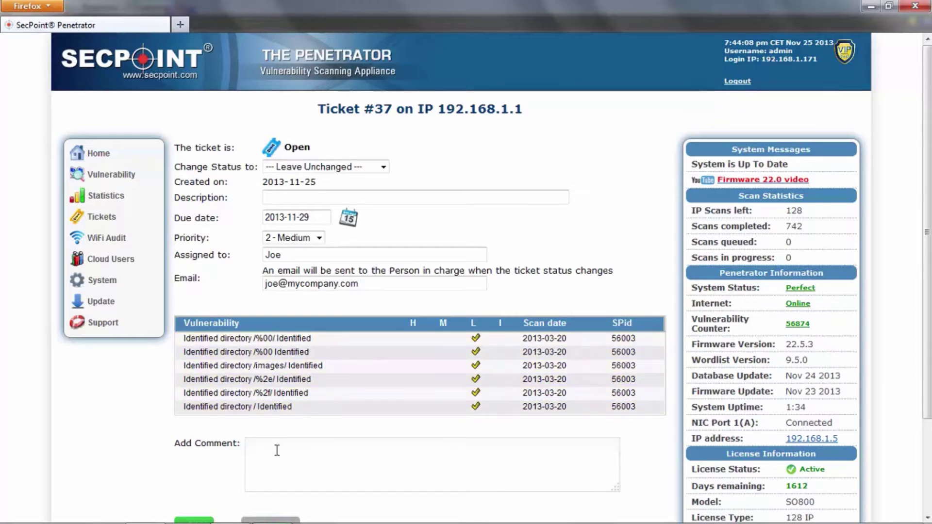
Step: Add the comment "please fix asap" to the ticket and save it
scroll(278, 451, "down", 3)
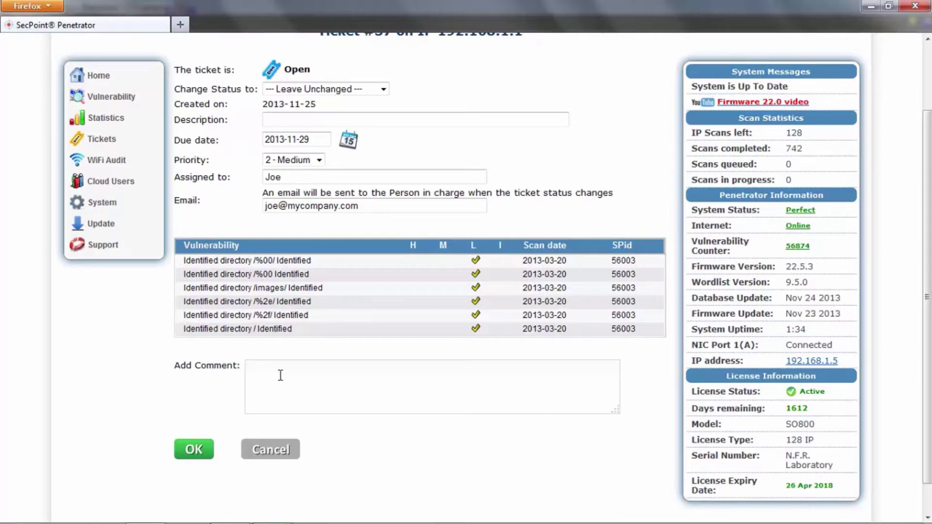
type("please fix asap")
left_click(195, 451)
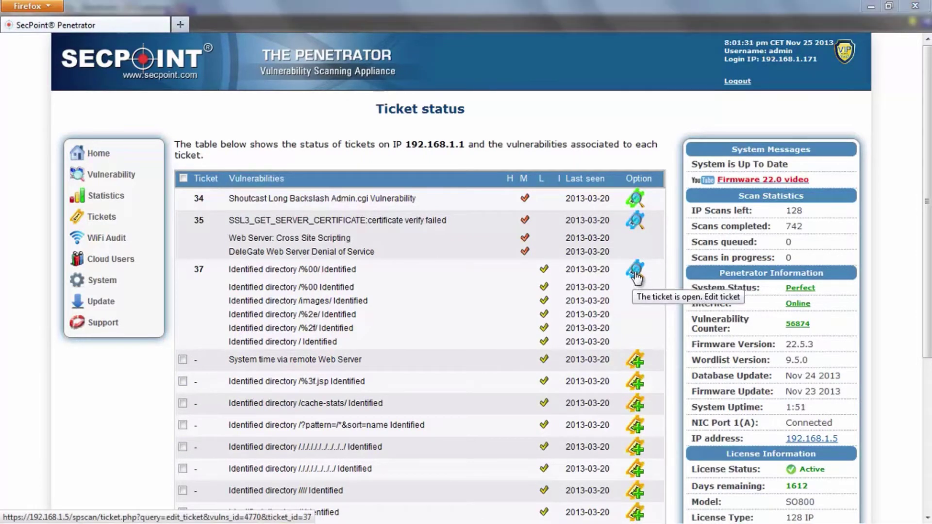
Step: Reopen ticket 37 for editing, add the comment "fix started" and save it
left_click(634, 275)
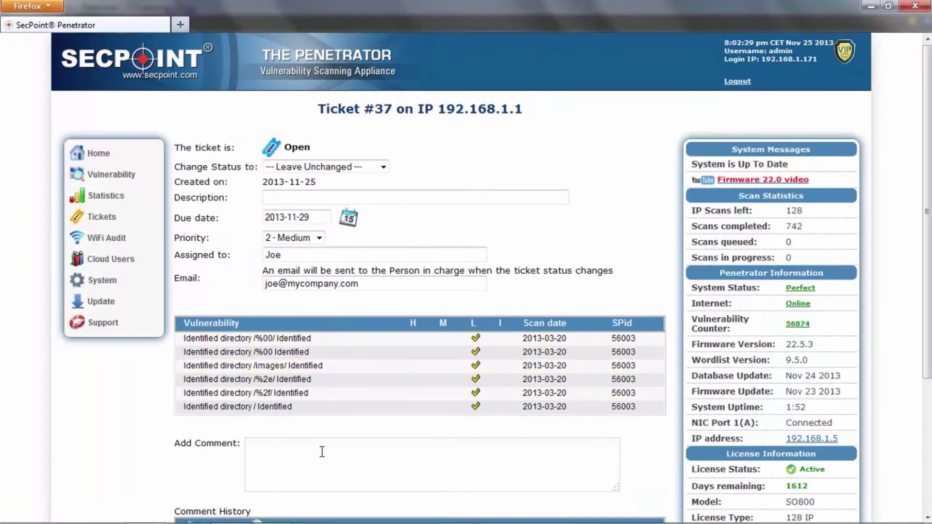
left_click(322, 450)
scroll(322, 449, "down", 3)
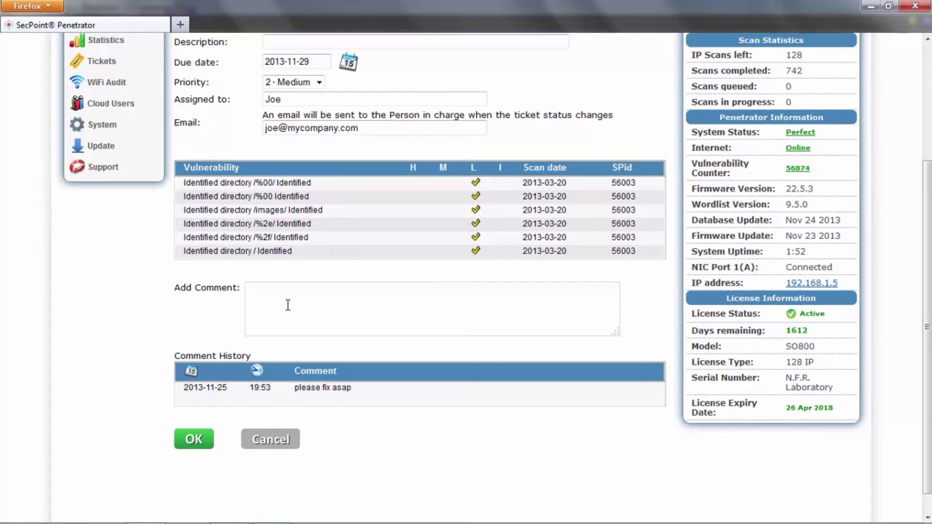
type("fis")
type("x started")
left_click(192, 443)
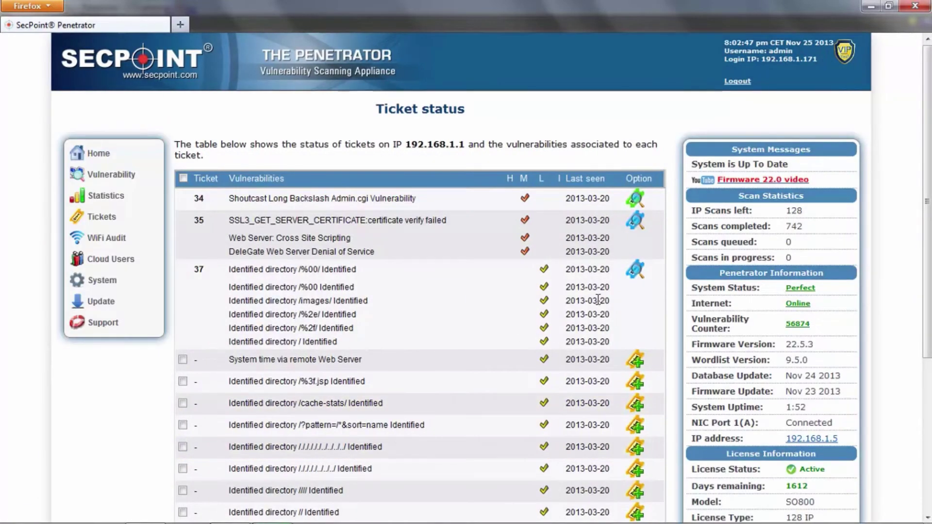
Step: Edit ticket 37 again, change its status to "Closed by User - Fixed" and save it
left_click(633, 273)
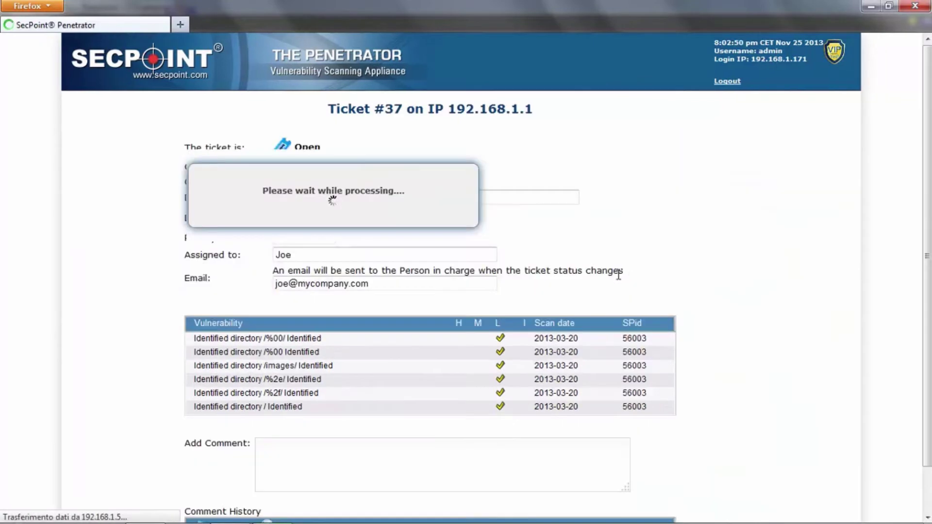
scroll(333, 331, "down", 5)
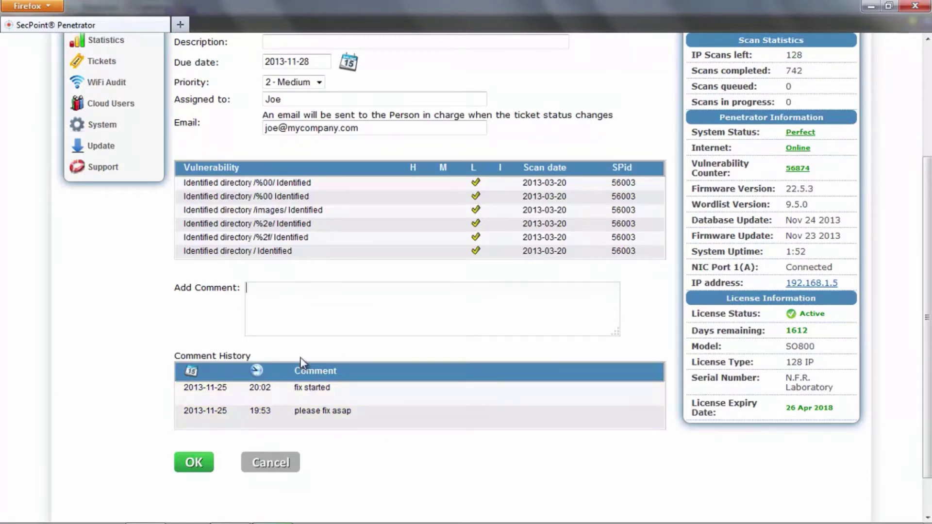
left_click(302, 314)
scroll(301, 313, "up", 5)
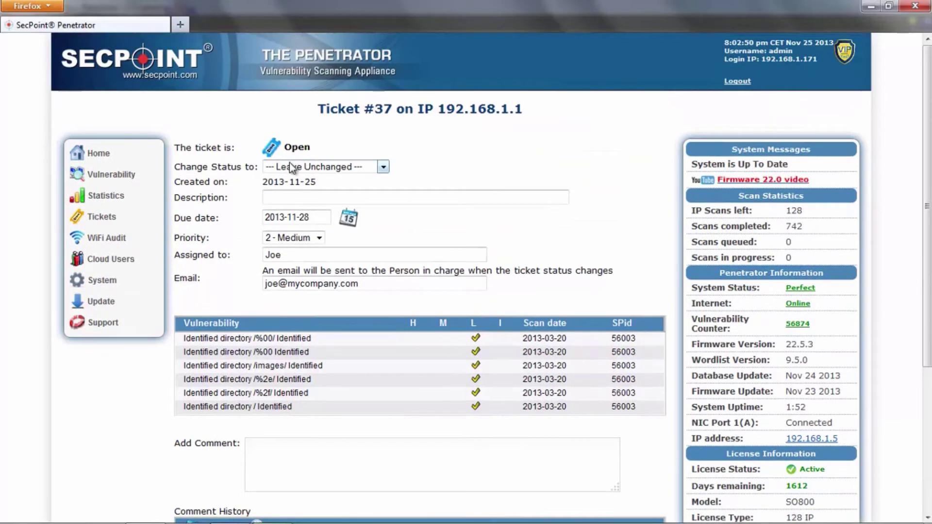
left_click(290, 164)
left_click(291, 191)
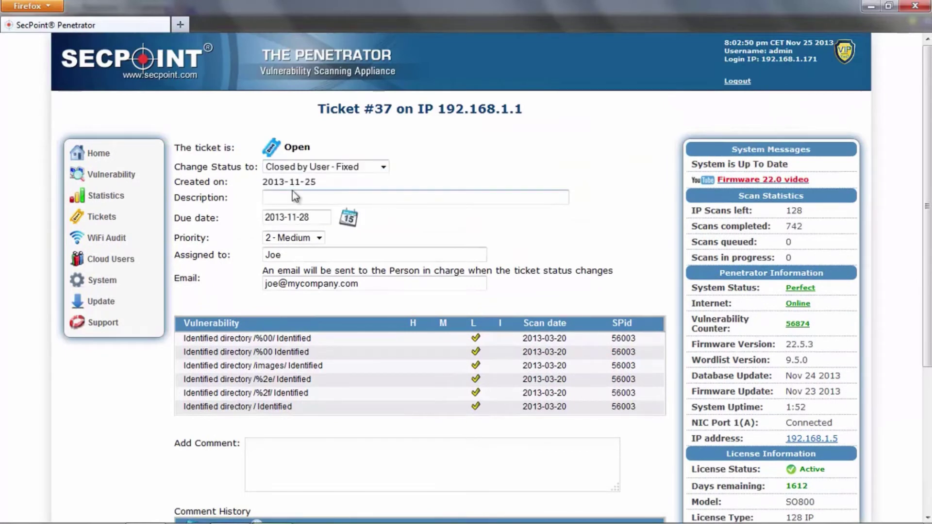
scroll(289, 170, "down", 1)
scroll(300, 243, "down", 3)
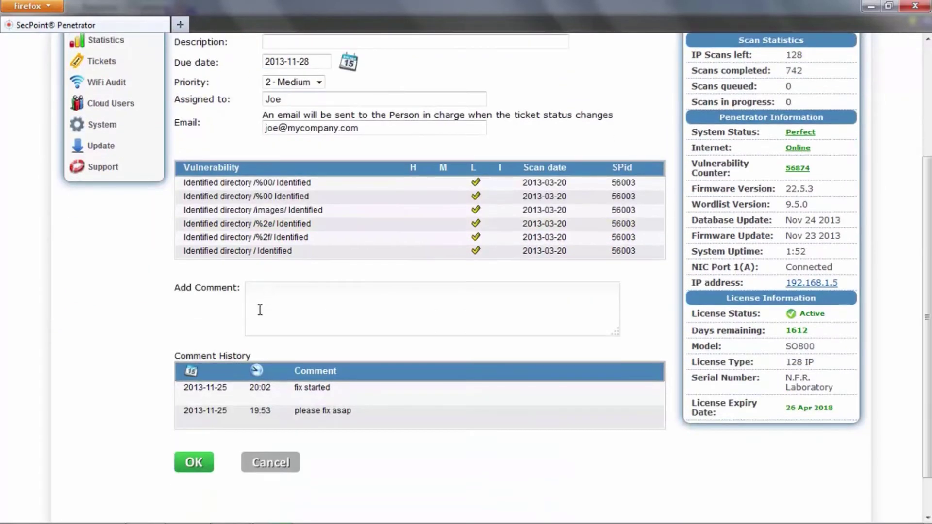
left_click(190, 463)
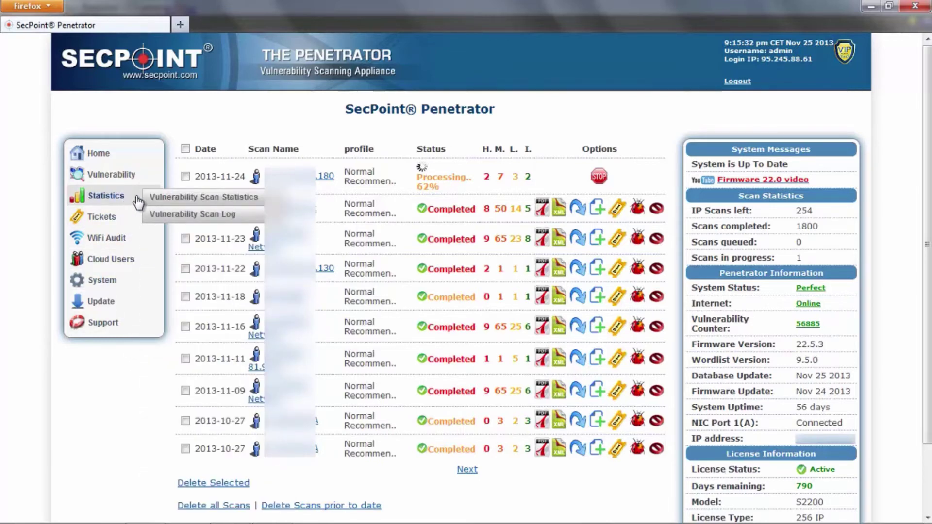
Step: In the vulnerability scan statistics, view the vulnerability trend for the IP last scanned on 2013-11-23 and open that scan date's details
left_click(157, 198)
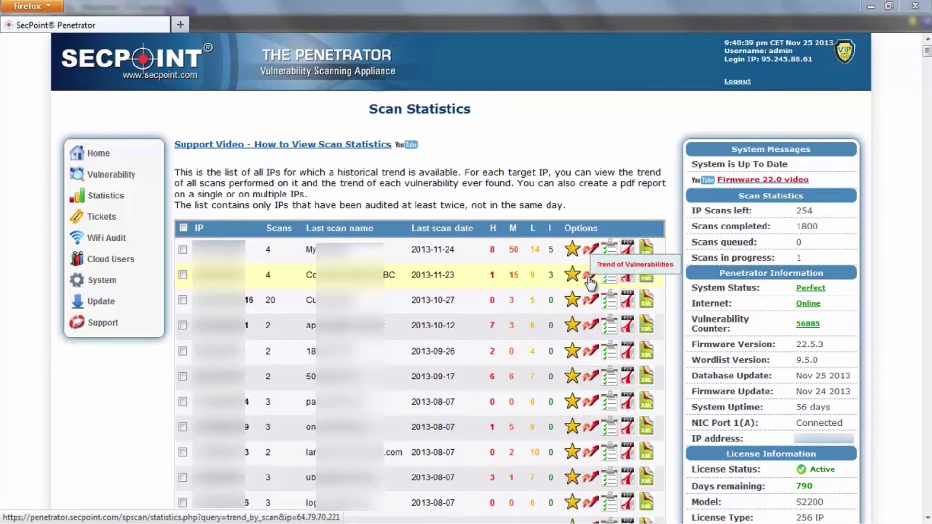
left_click(589, 277)
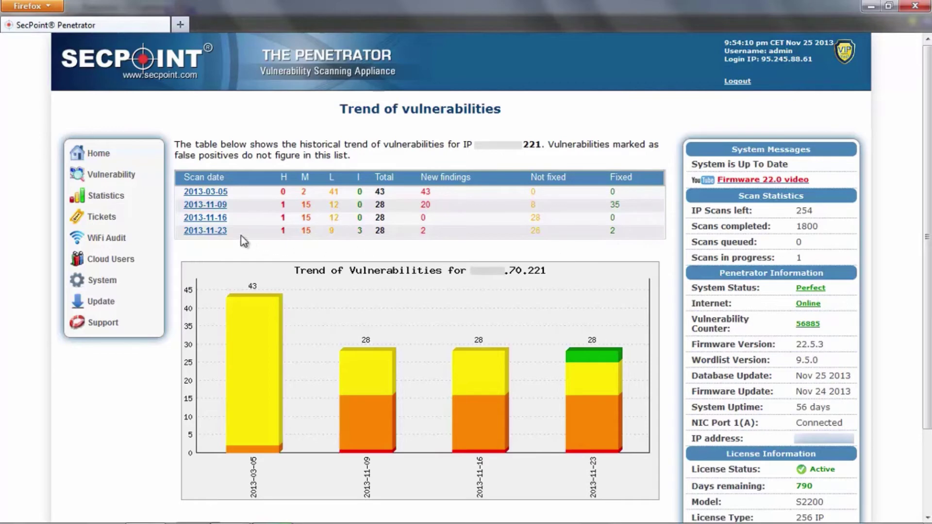
left_click(212, 232)
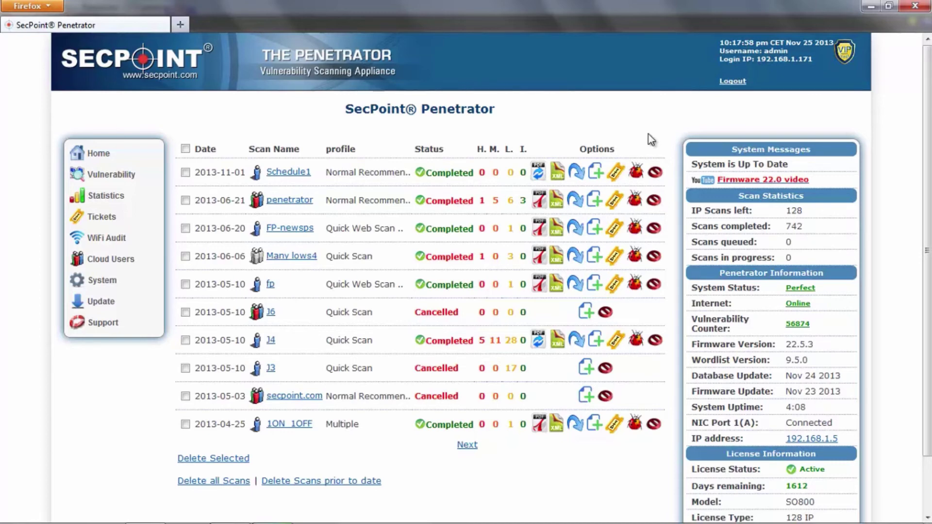
Step: View the false positives of the 2013-06-21 penetrator scan, and open the management list of global and IP-based false positives
left_click(634, 200)
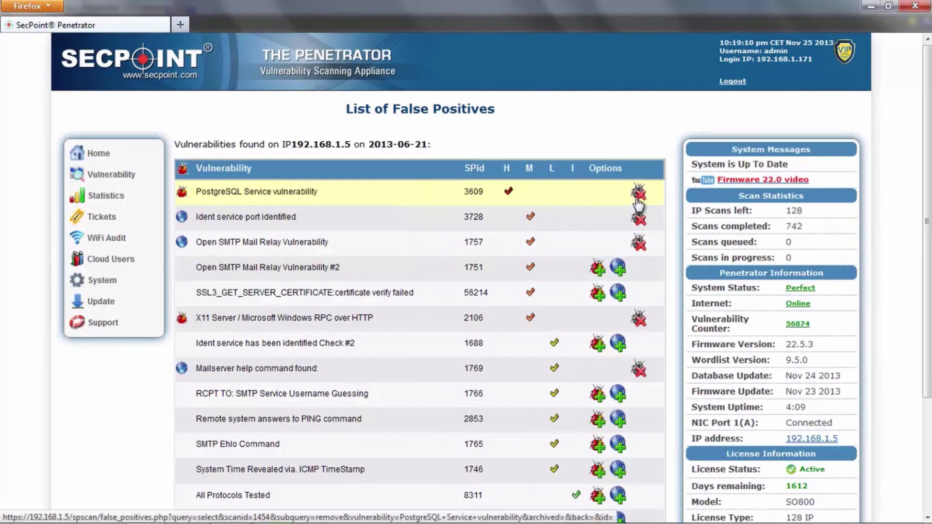
left_click(530, 215)
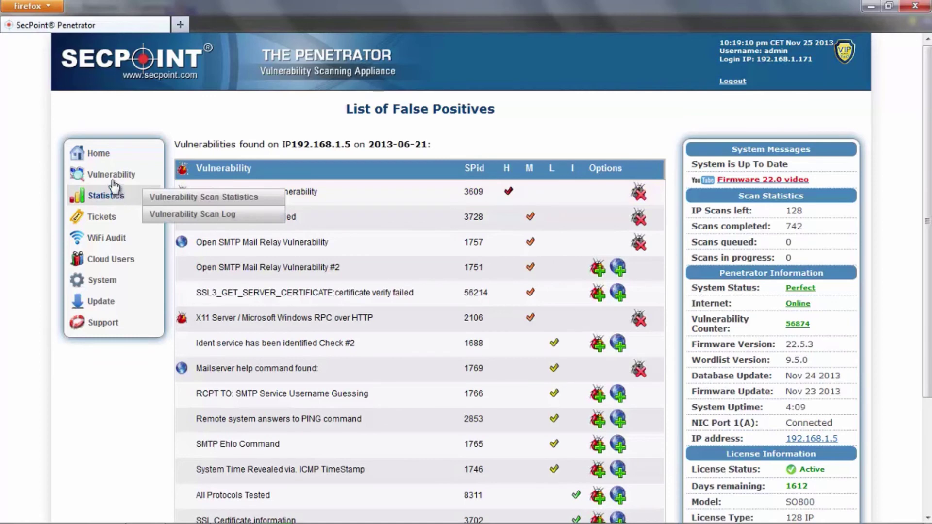
mouse_move(112, 177)
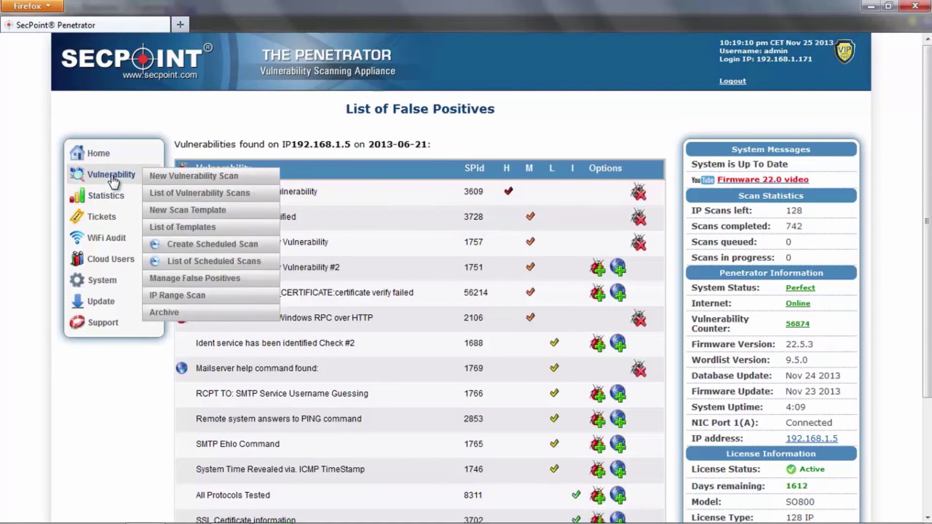
left_click(180, 279)
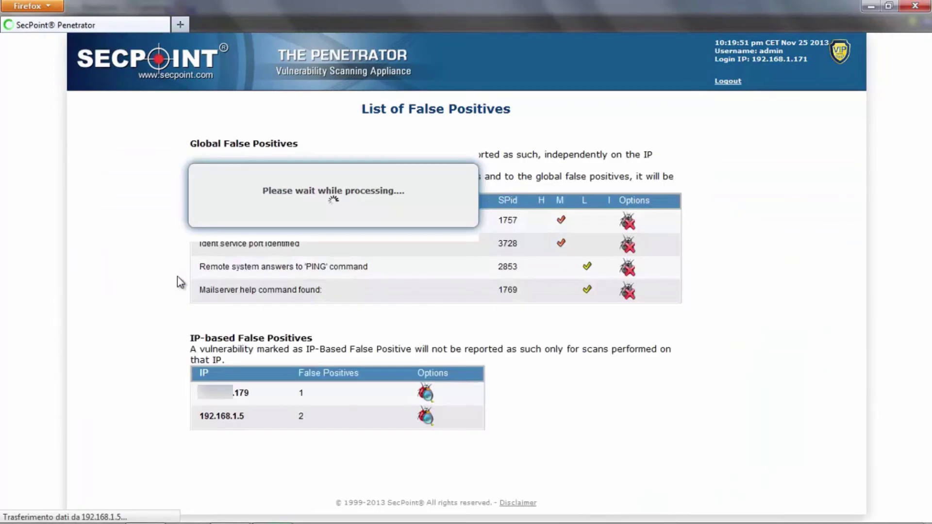